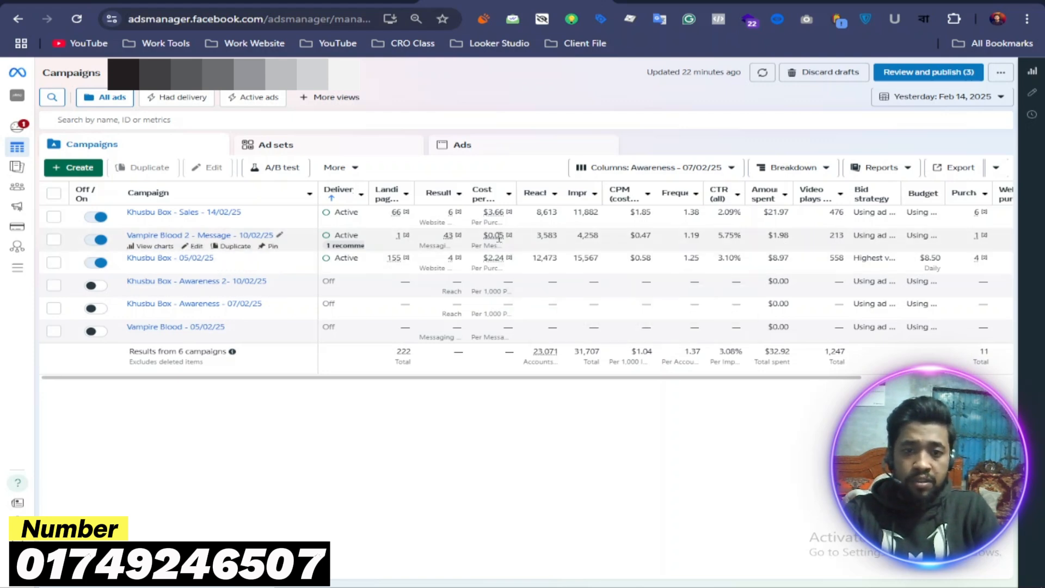
Open the Vampire Blood 2 - Message - 10/02/25 campaign for editing and review its campaign-level settings.
mouse_move(503, 242)
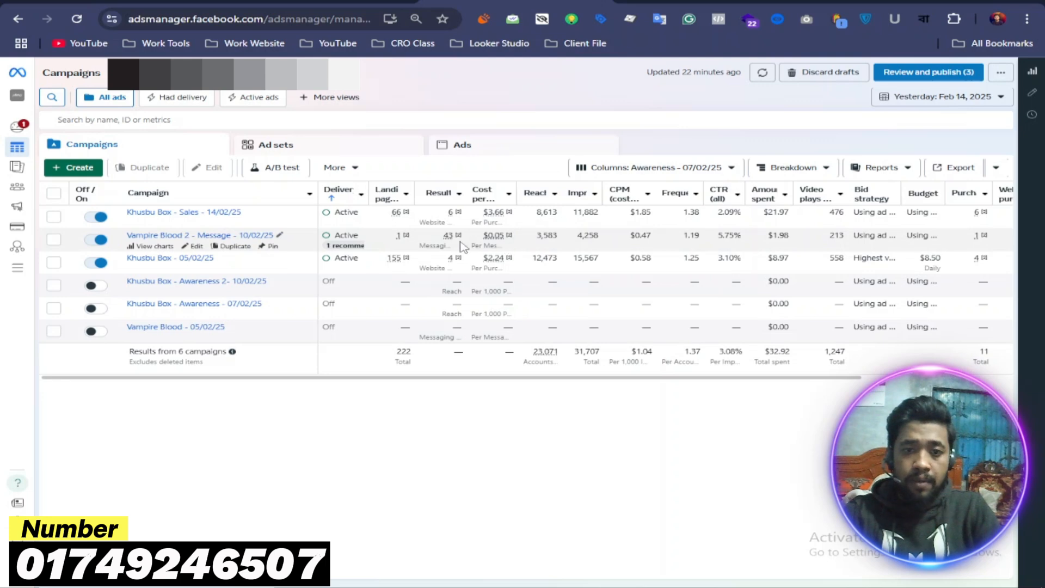
mouse_move(457, 248)
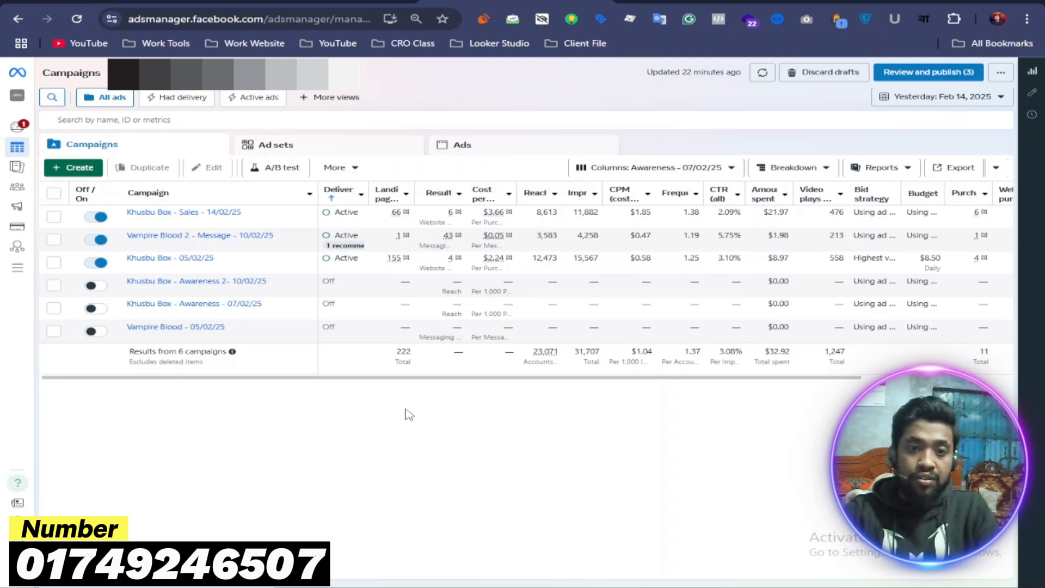
left_click(53, 240)
left_click(203, 248)
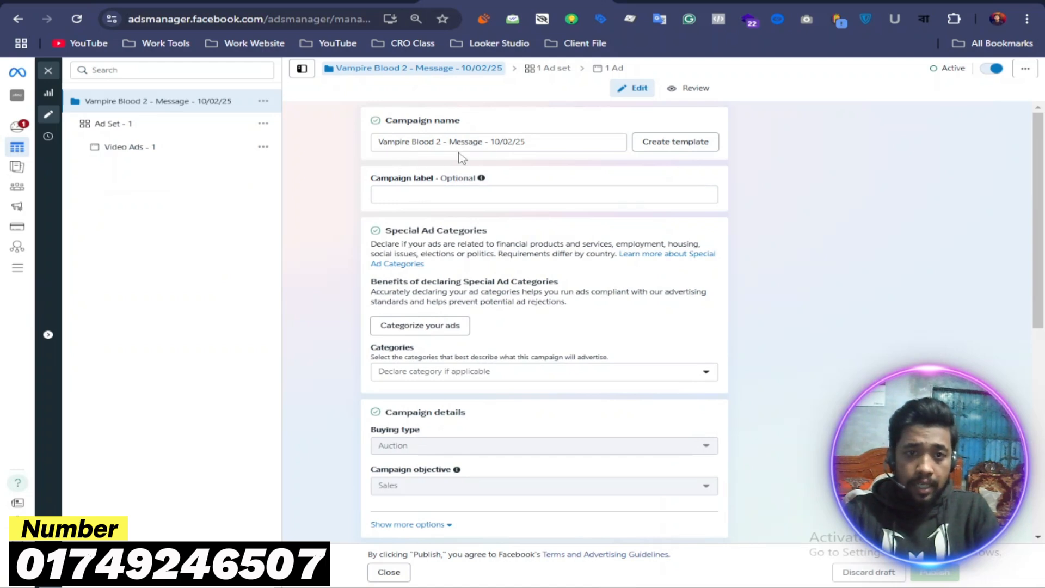
scroll(490, 158, "down", 7)
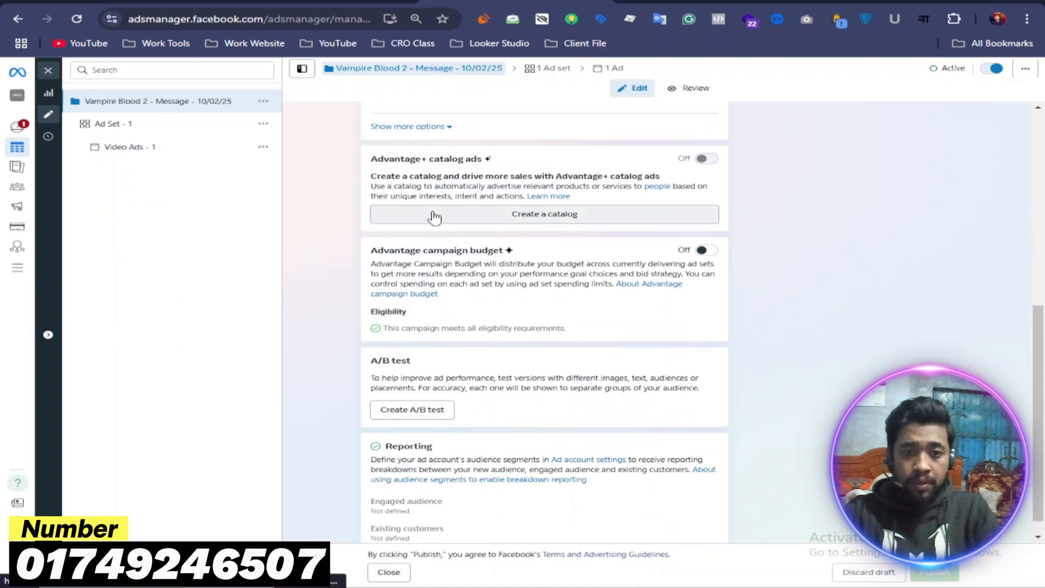
scroll(434, 217, "down", 1)
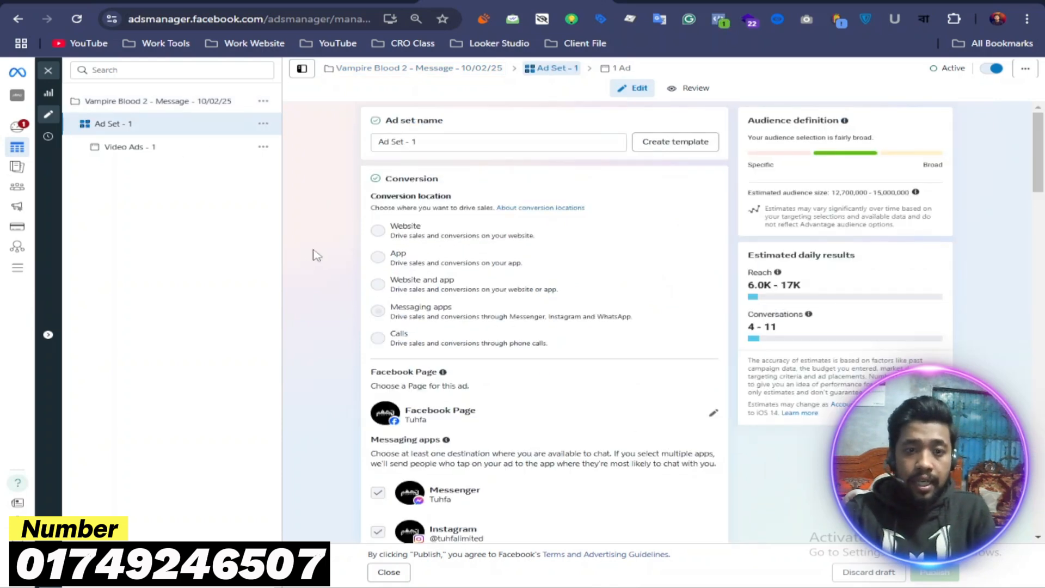
Open Ad Set - 1 and examine its conversion location, messaging apps, performance goal, daily budget and schedule.
scroll(468, 308, "down", 2)
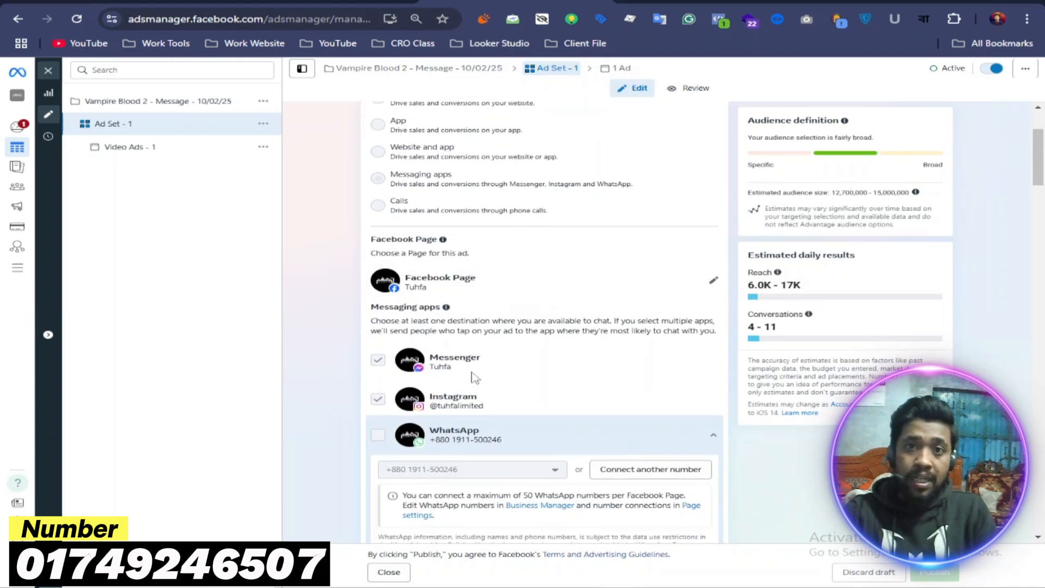
scroll(474, 375, "down", 2)
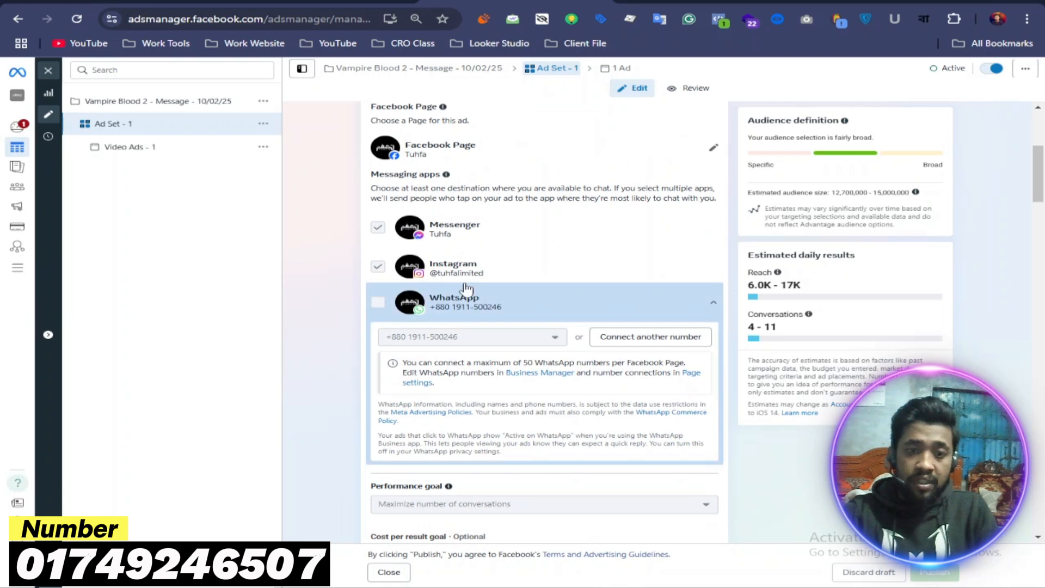
scroll(341, 376, "down", 5)
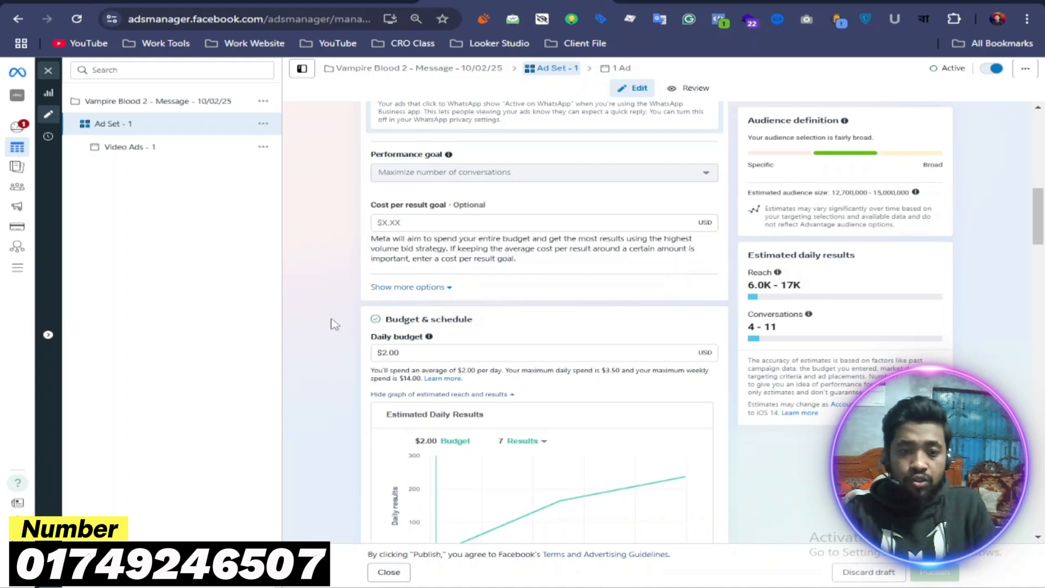
scroll(333, 319, "down", 3)
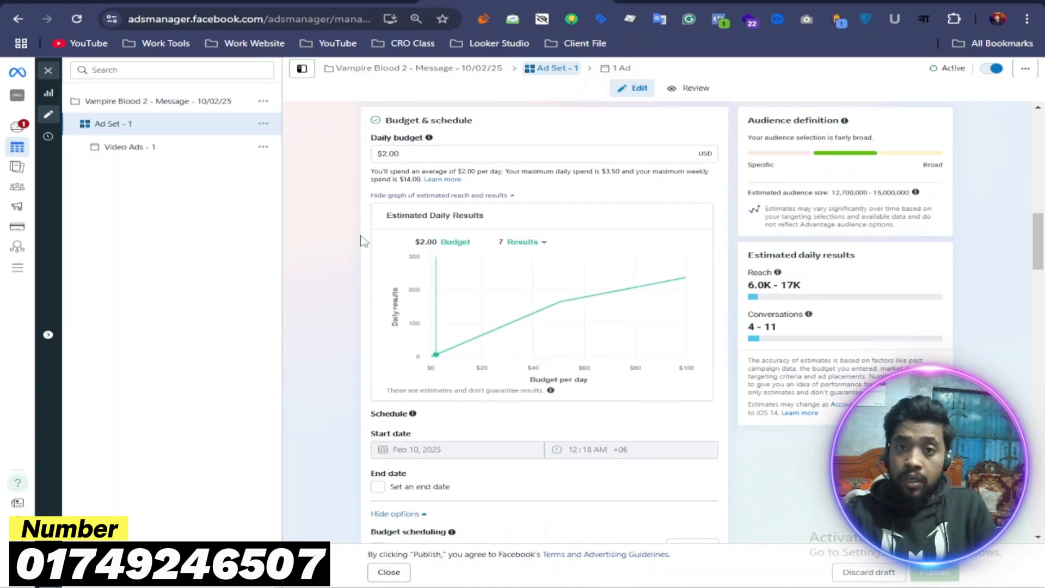
Review the ad set's audience location, age and gender, and look over the Vampire Blood product page on the Tuhfa website.
scroll(334, 303, "down", 5)
scroll(337, 303, "down", 4)
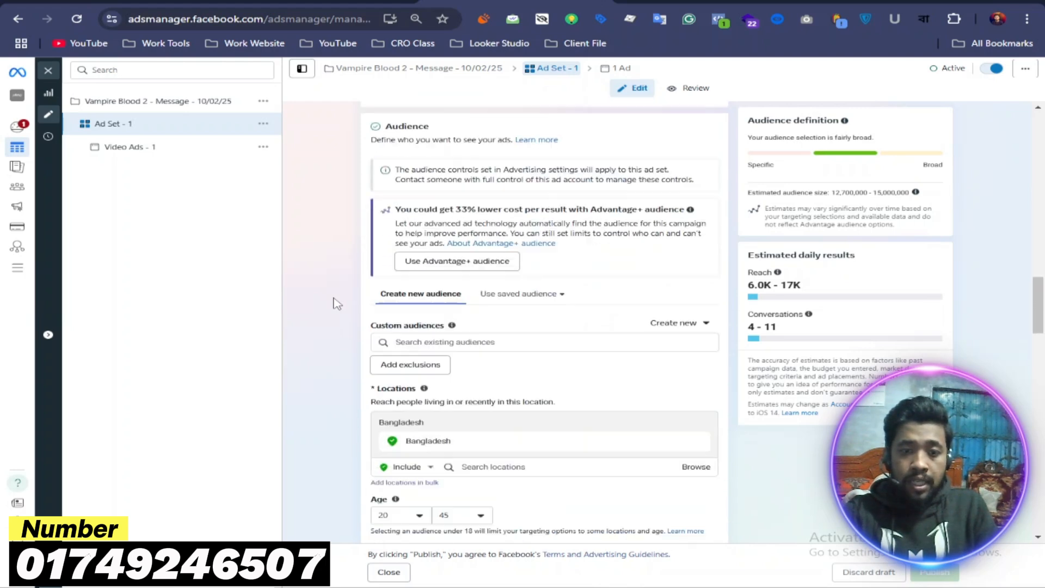
scroll(338, 302, "down", 2)
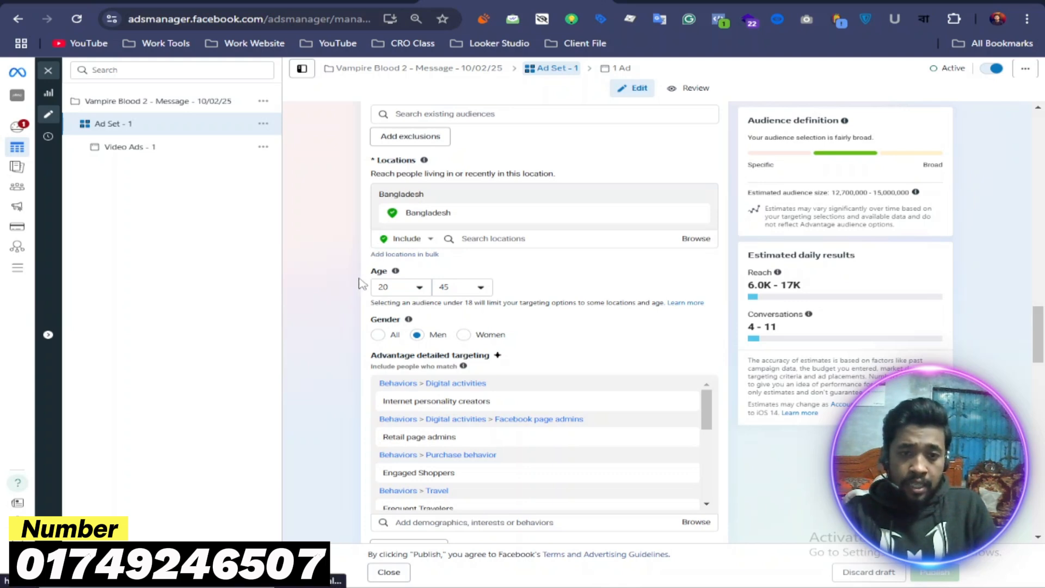
scroll(365, 283, "down", 1)
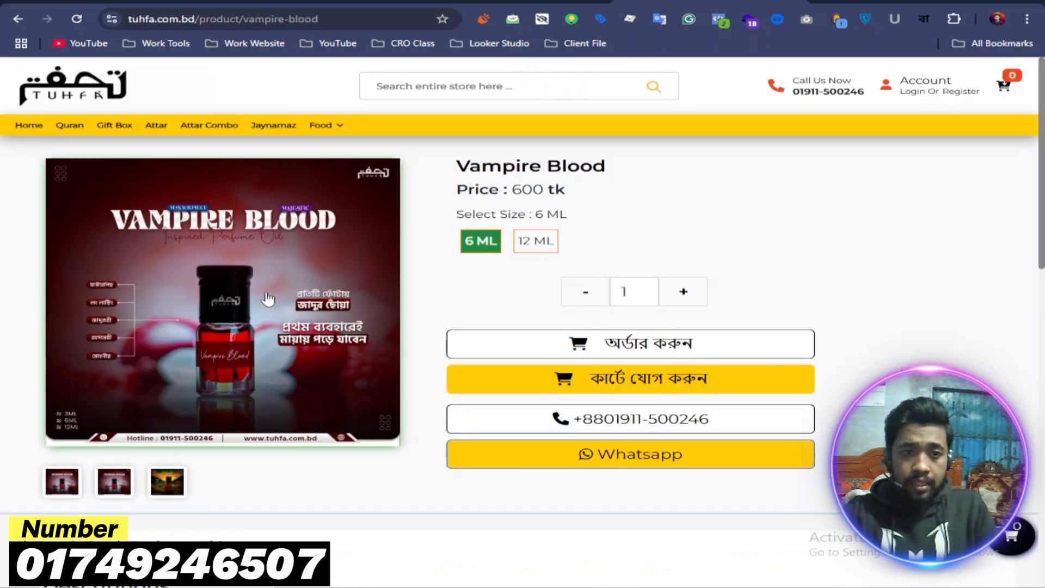
scroll(275, 293, "down", 5)
scroll(275, 293, "up", 5)
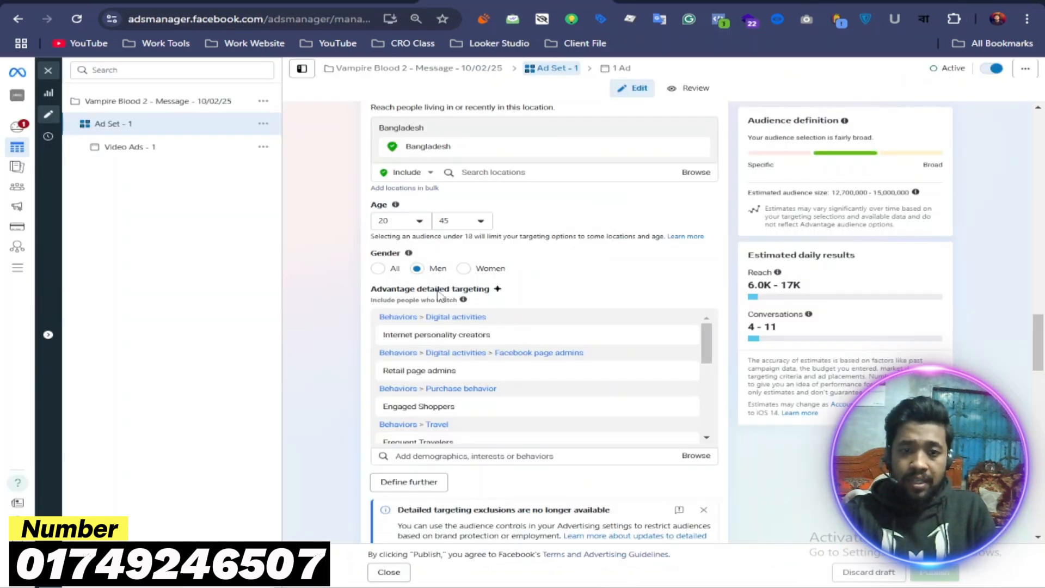
Examine the behaviors and interests in the ad set's detailed targeting, dismissing the Internet Download Manager trial pop-up.
scroll(484, 382, "down", 5)
scroll(484, 387, "down", 2)
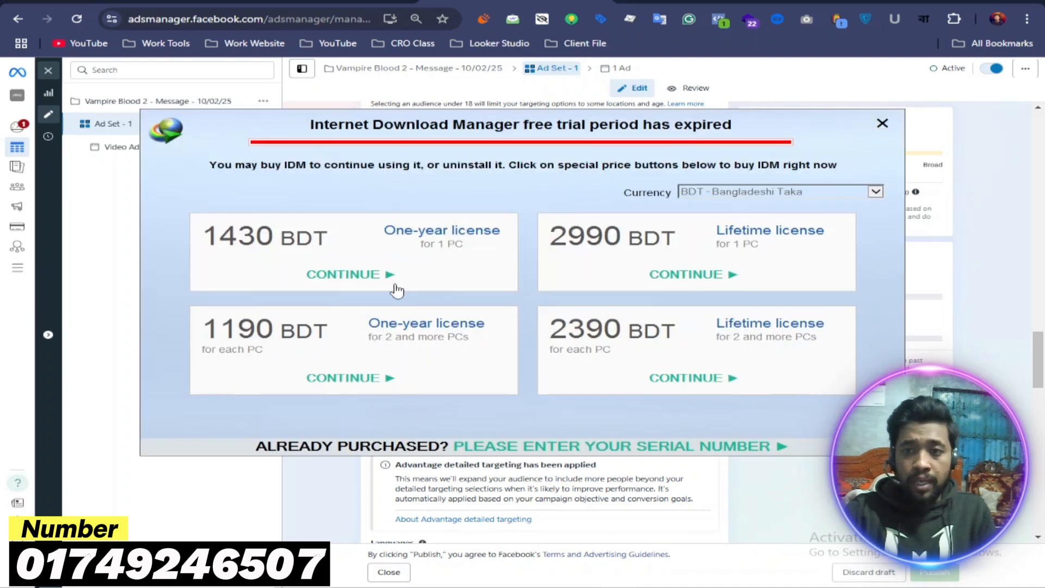
left_click(883, 124)
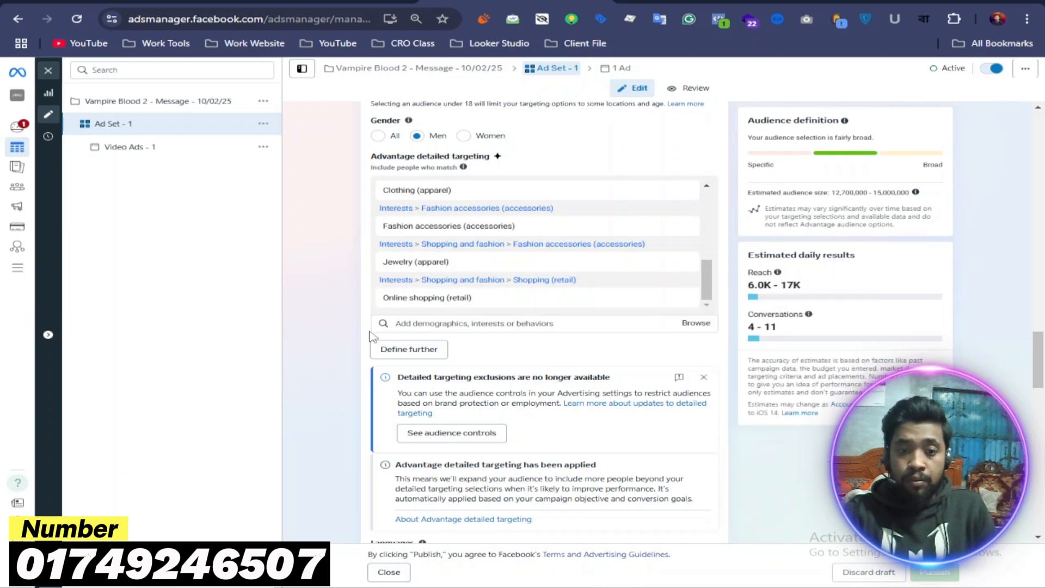
mouse_move(418, 301)
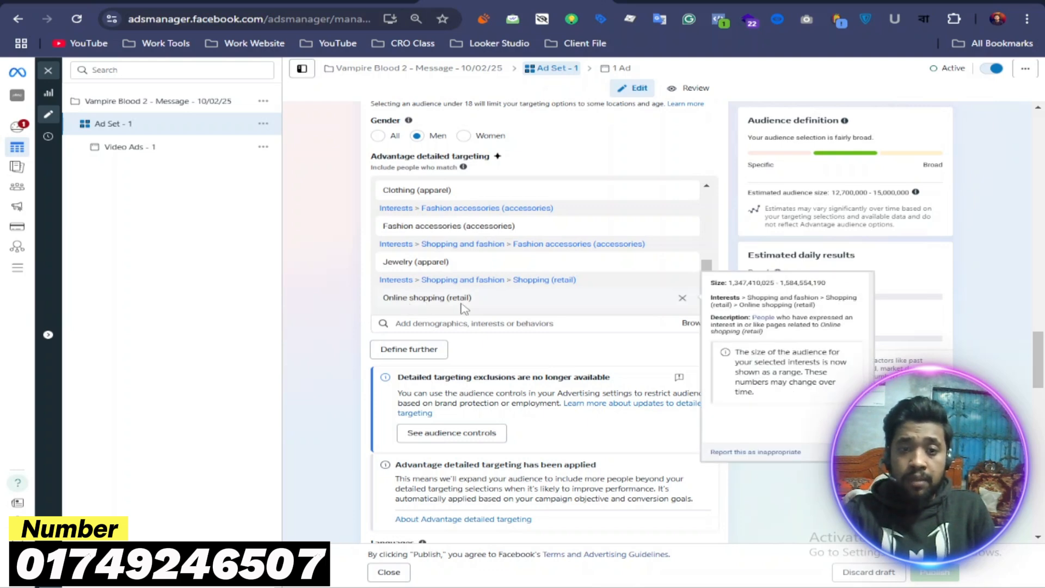
mouse_move(418, 272)
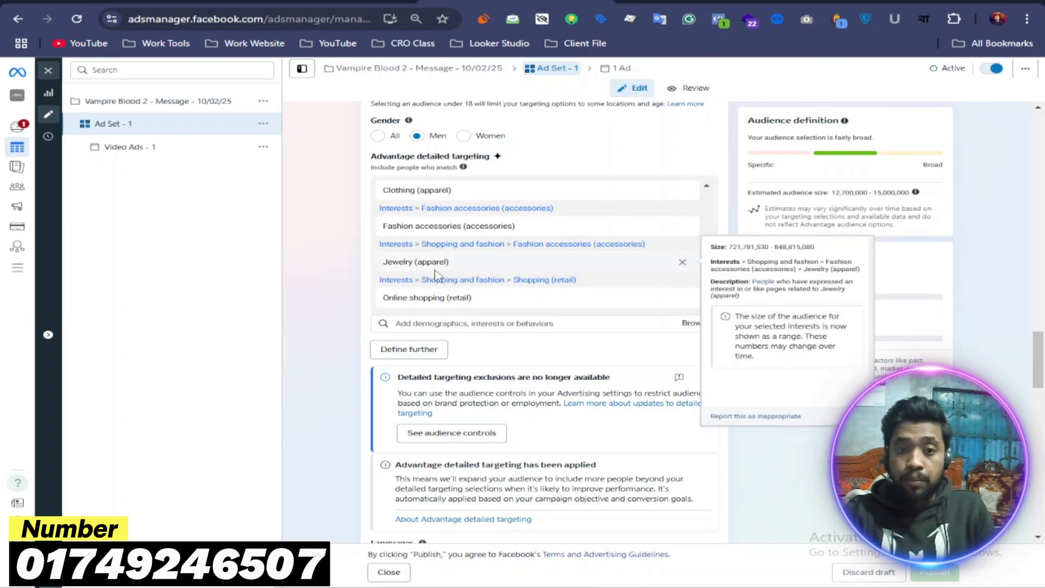
scroll(446, 275, "up", 2)
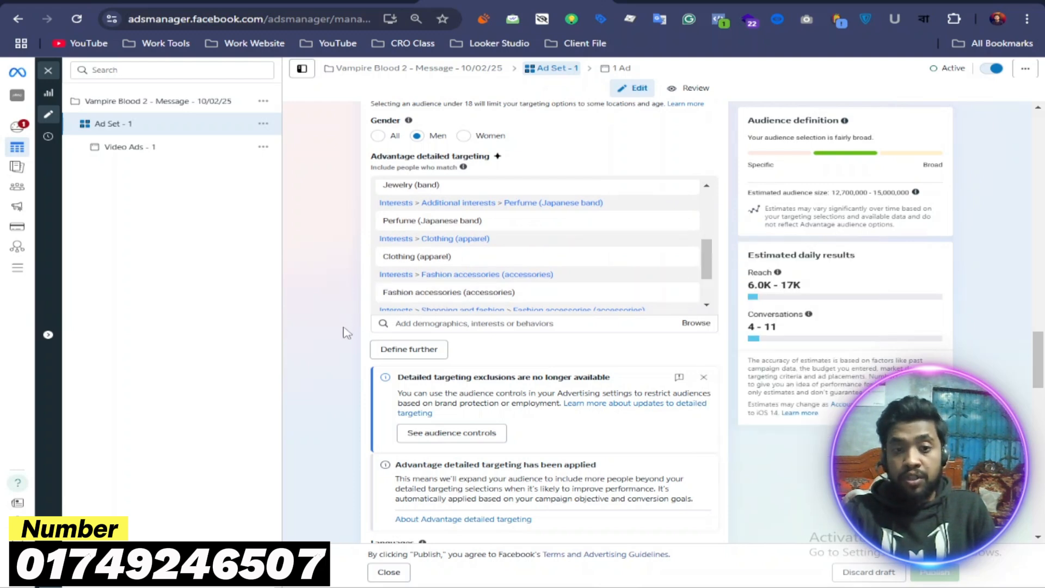
mouse_move(387, 267)
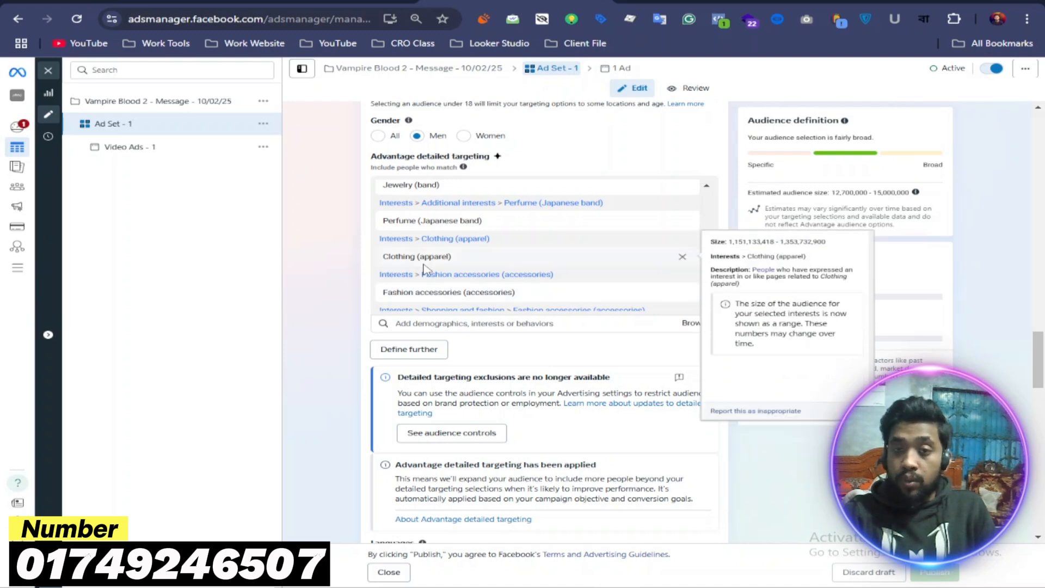
scroll(447, 271, "up", 2)
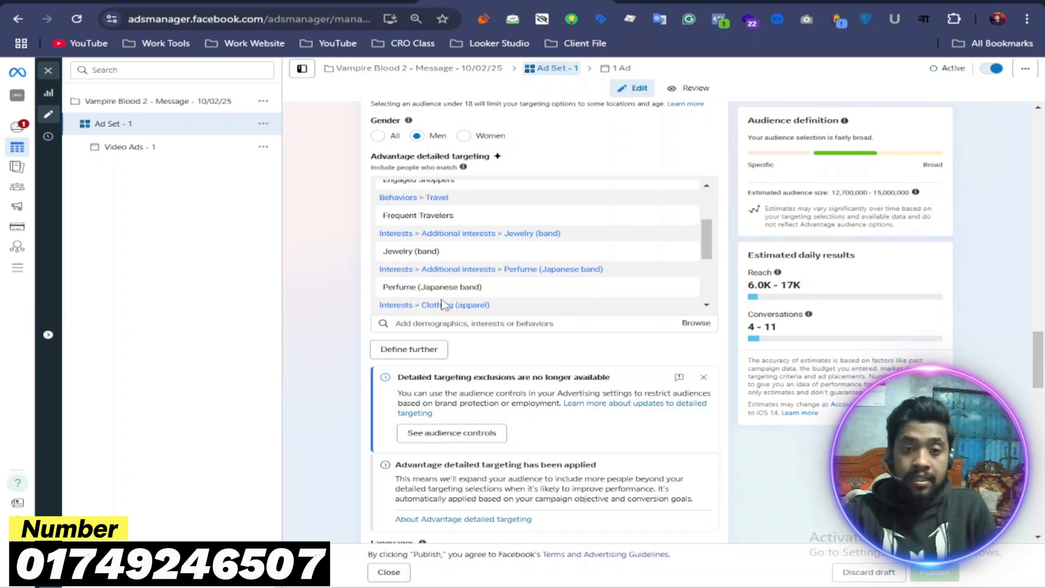
scroll(463, 287, "up", 1)
scroll(461, 287, "up", 1)
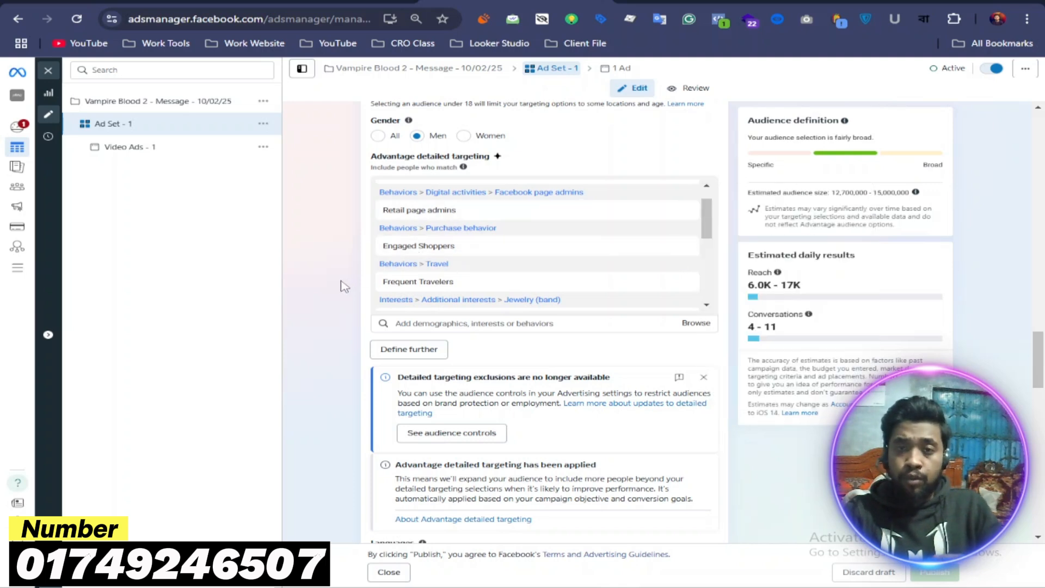
scroll(343, 282, "down", 1)
scroll(344, 282, "down", 2)
scroll(344, 283, "down", 1)
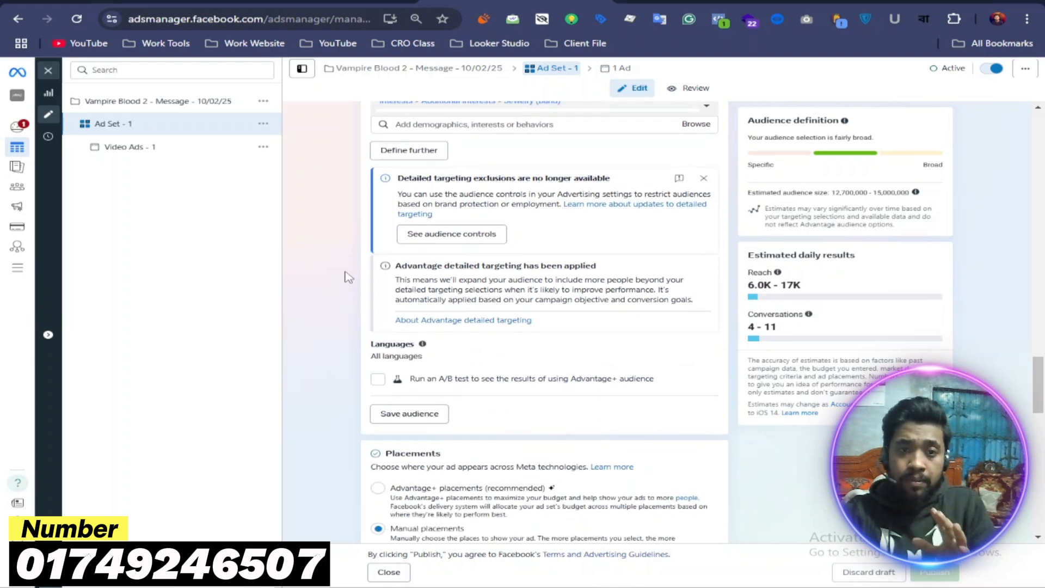
scroll(347, 279, "up", 2)
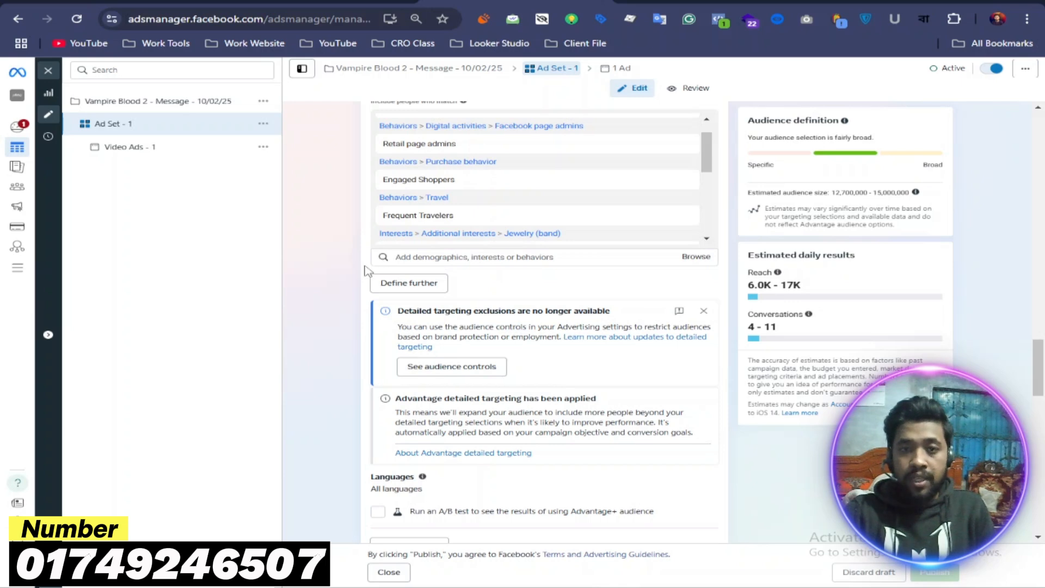
Examine the ad set's manual placements, including platforms, feeds, stories and reels, in-stream ads and search results.
scroll(357, 273, "down", 6)
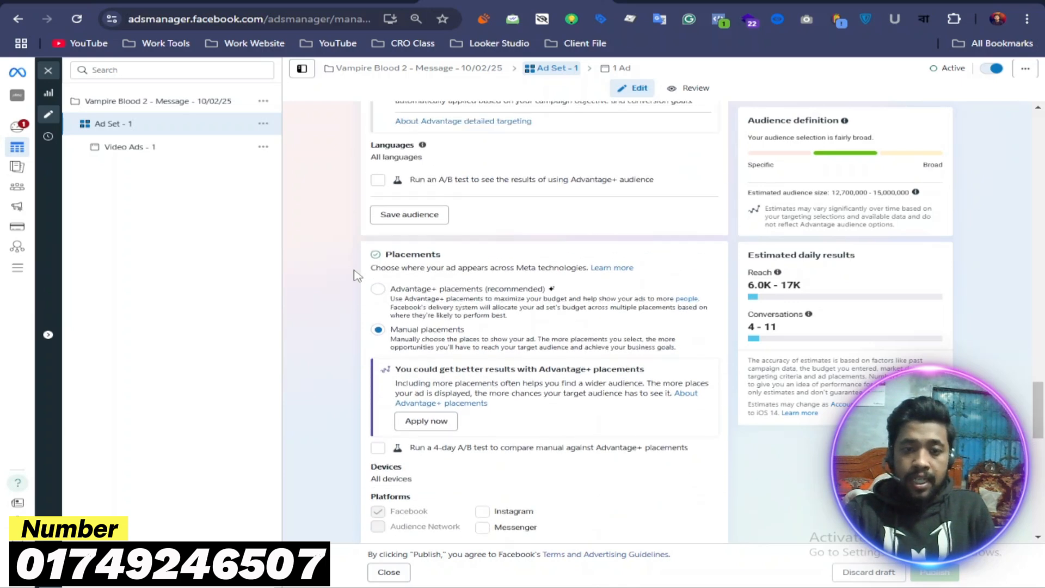
scroll(355, 273, "down", 3)
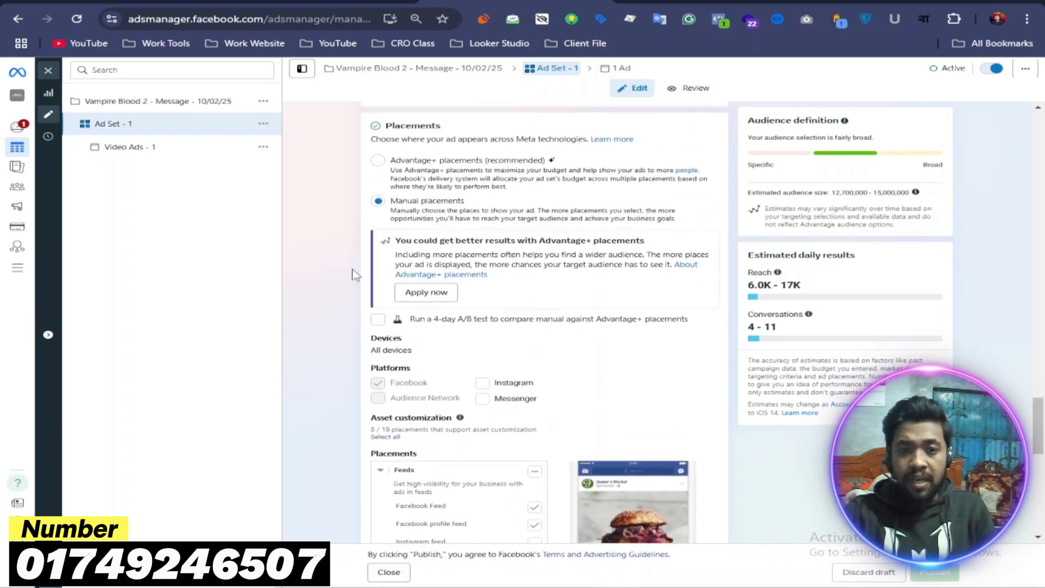
scroll(354, 274, "up", 1)
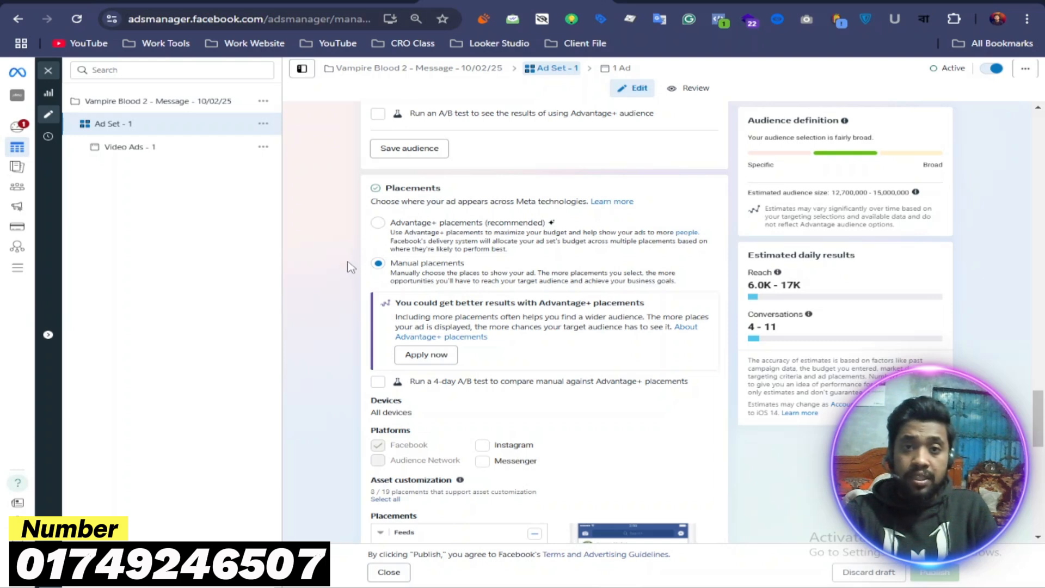
scroll(345, 264, "down", 1)
scroll(345, 264, "down", 3)
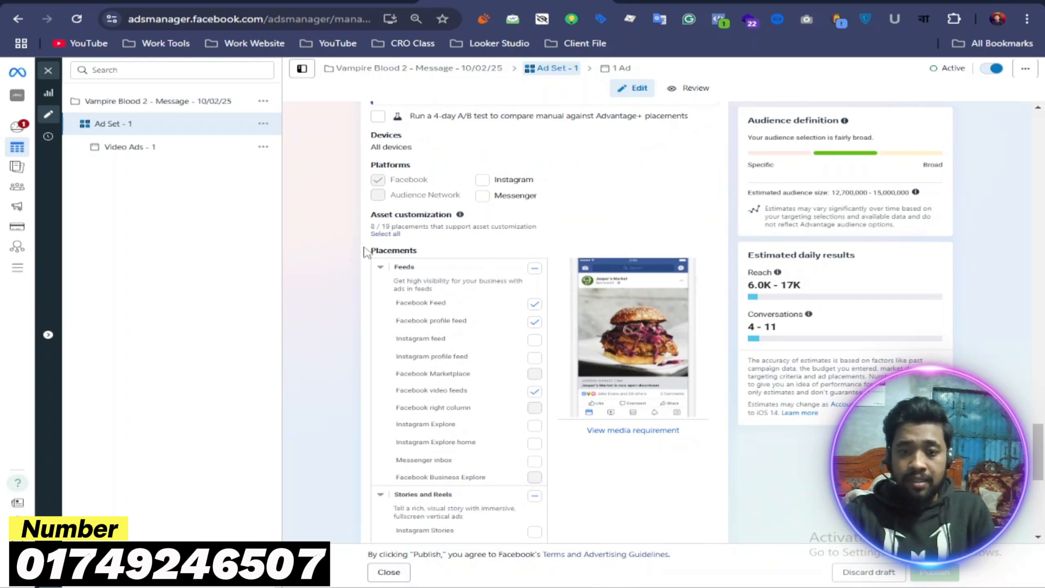
scroll(364, 252, "down", 1)
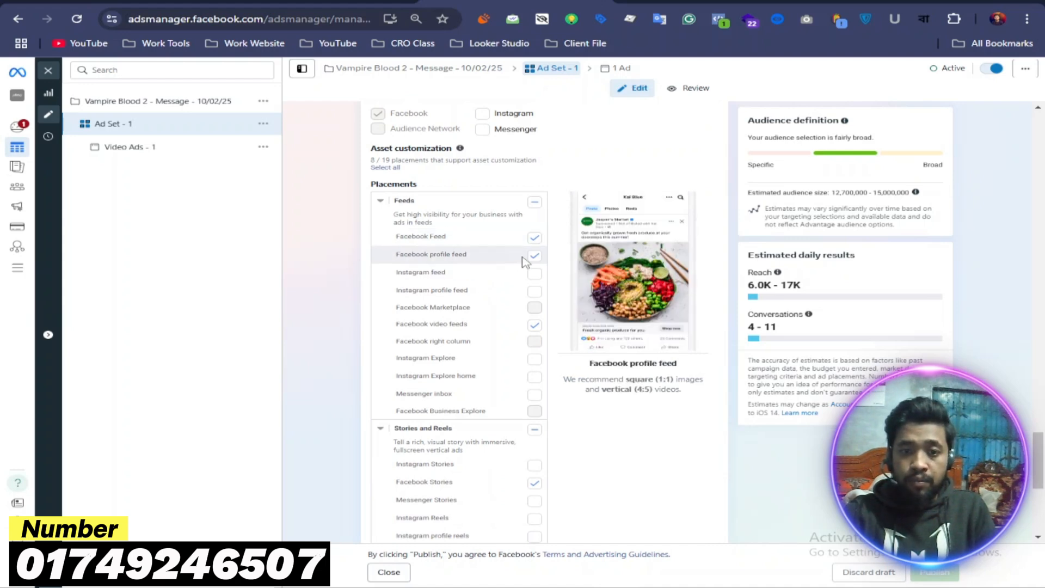
scroll(525, 262, "down", 1)
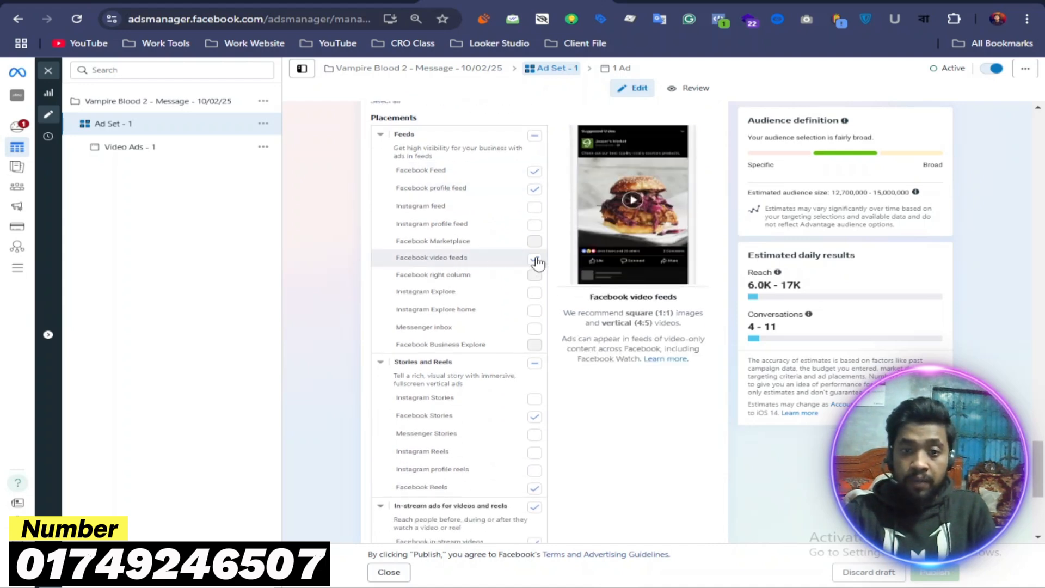
scroll(537, 261, "down", 2)
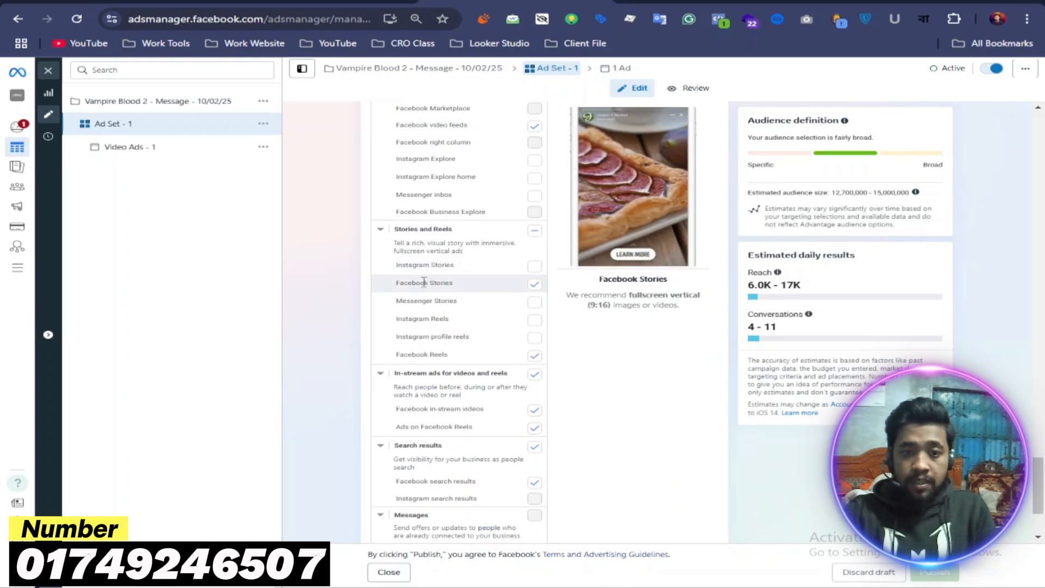
scroll(526, 289, "down", 1)
scroll(491, 300, "down", 1)
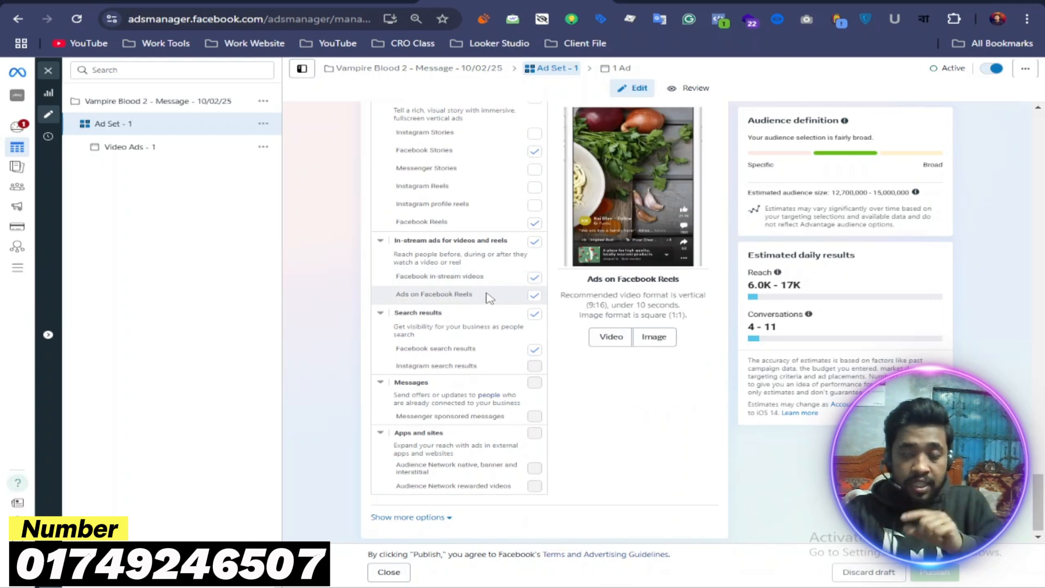
scroll(506, 327, "down", 1)
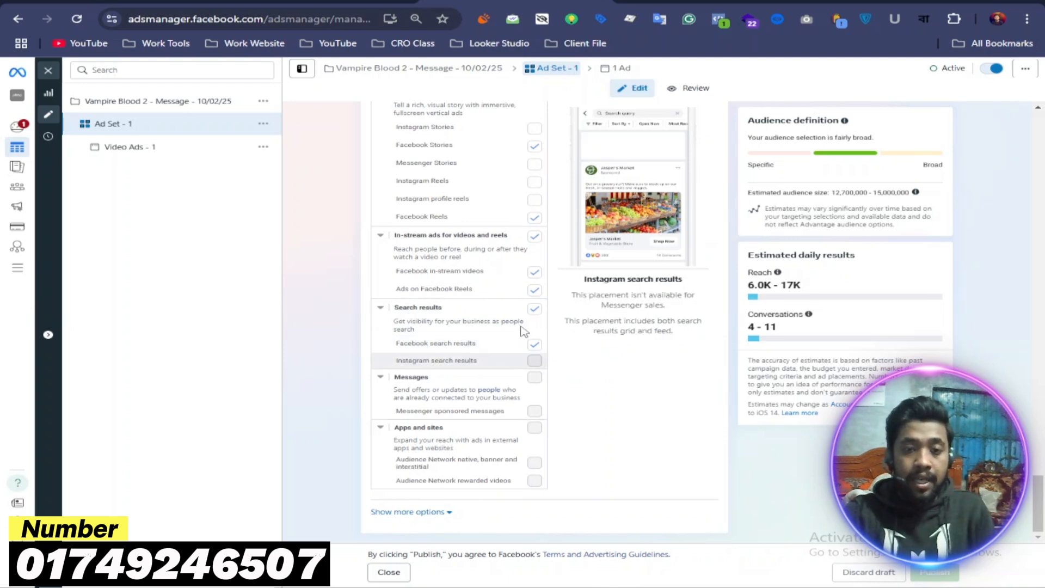
scroll(489, 346, "up", 3)
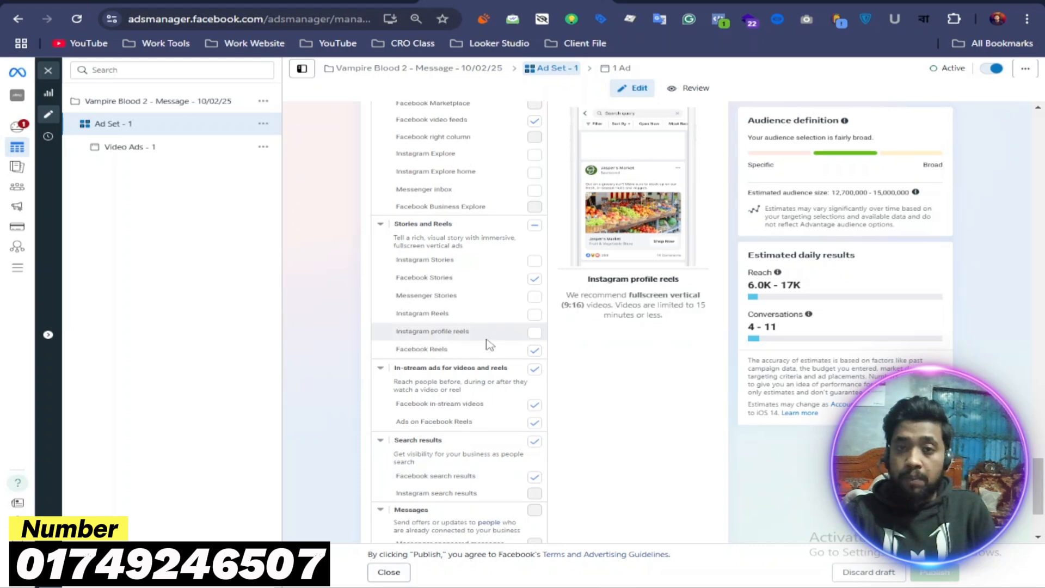
scroll(488, 346, "down", 3)
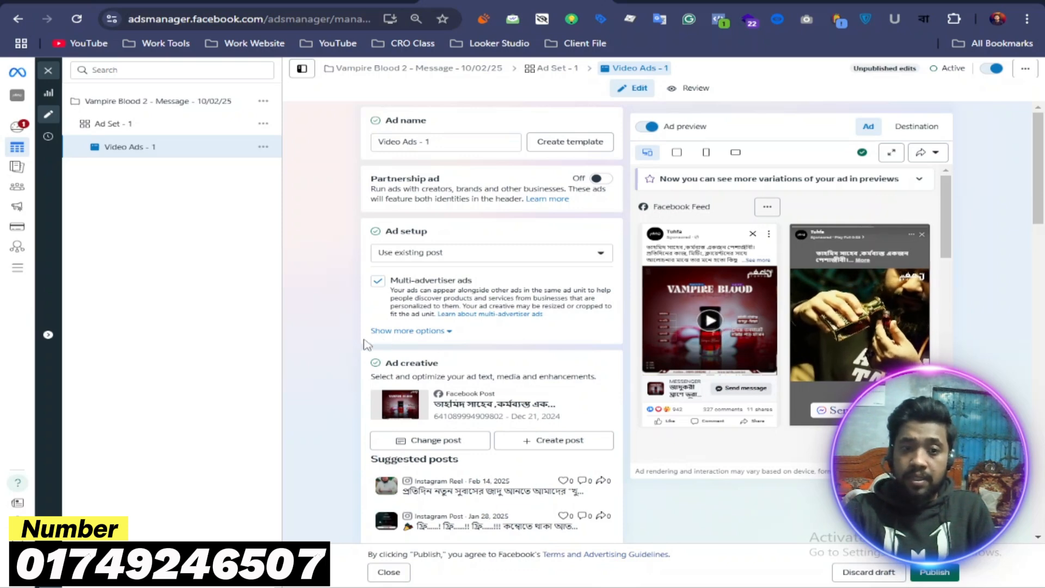
Examine the Video Ads - 1 ad's existing-post setup, creative, primary text, call to action, Advantage+ enhancements and destination.
scroll(334, 333, "down", 1)
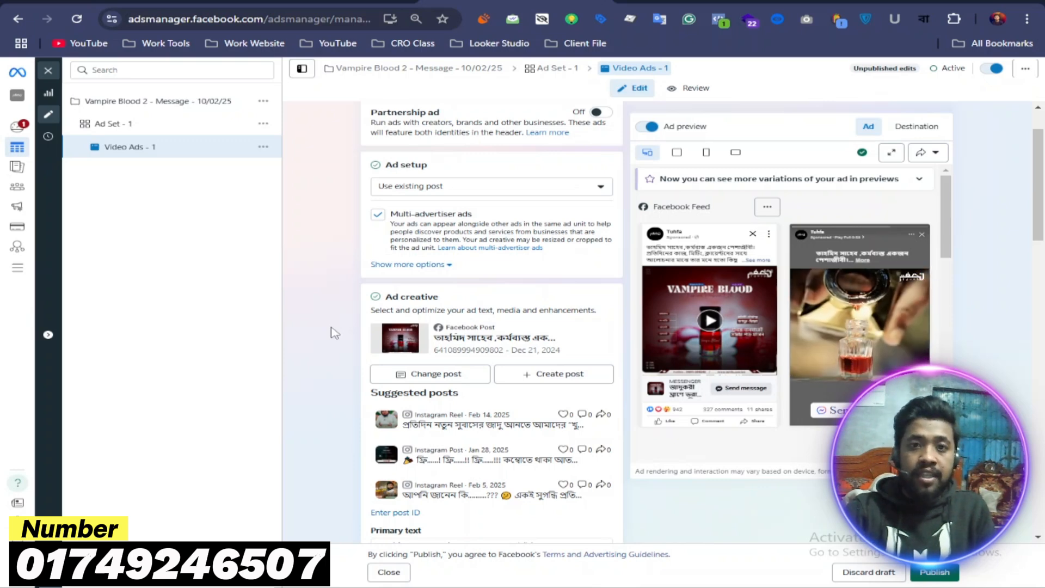
scroll(335, 332, "down", 10)
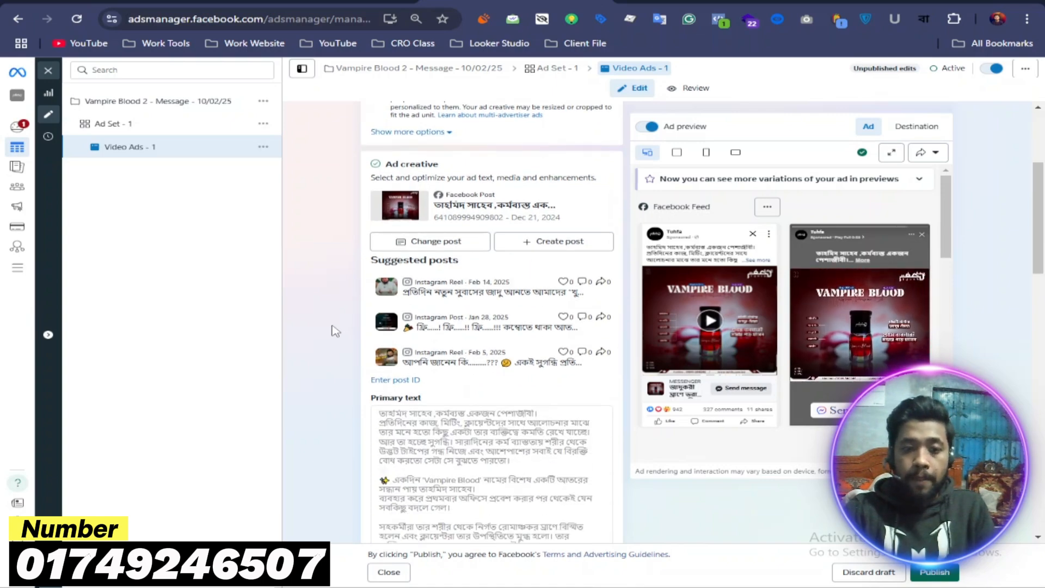
scroll(334, 327, "down", 3)
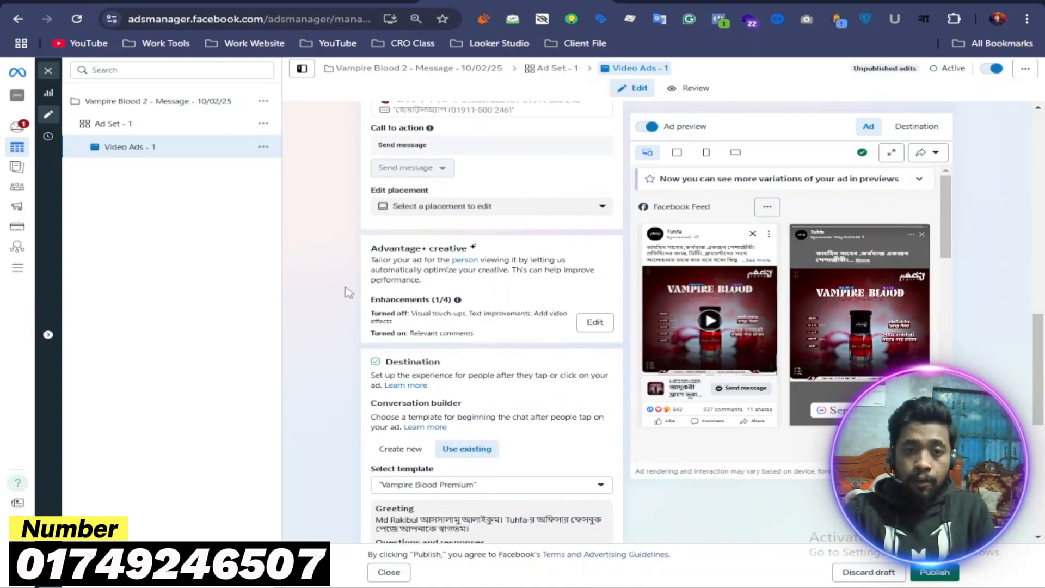
scroll(348, 293, "up", 1)
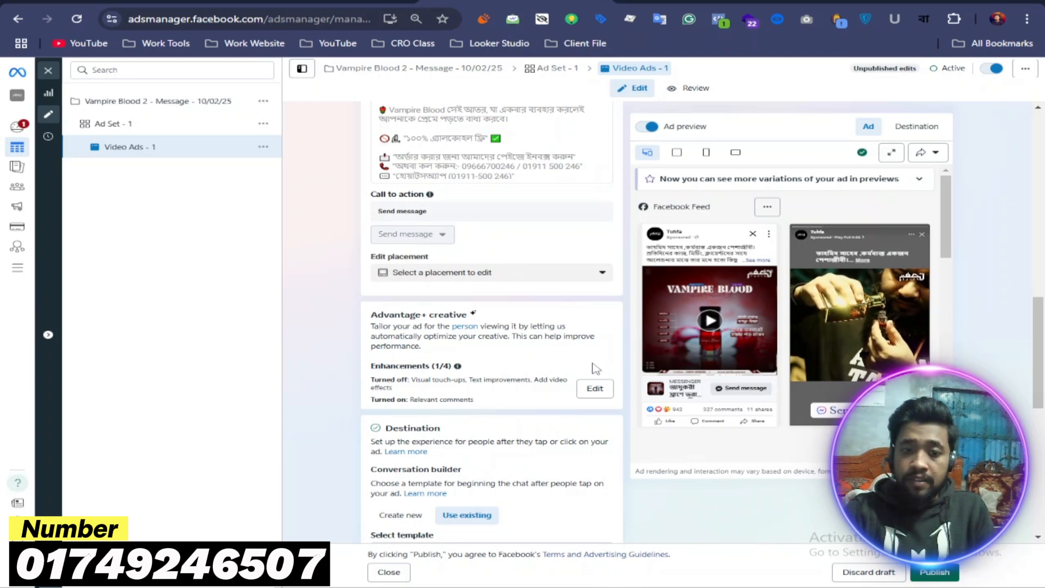
scroll(557, 368, "down", 5)
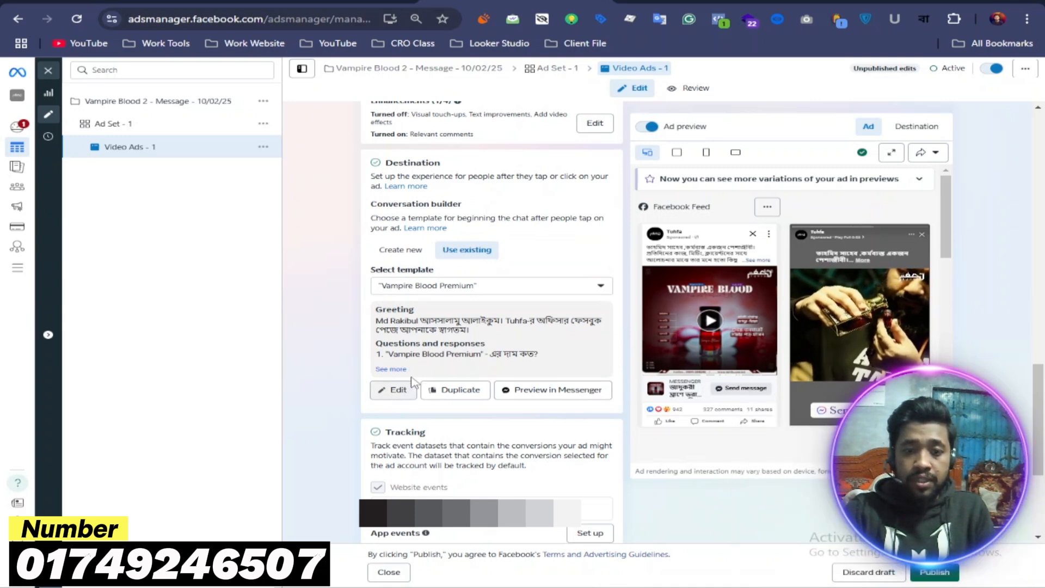
Expand and open the "Vampire Blood Premium" message template, examine its greeting and frequently asked questions, and leave it without saving.
left_click(390, 369)
scroll(402, 360, "down", 1)
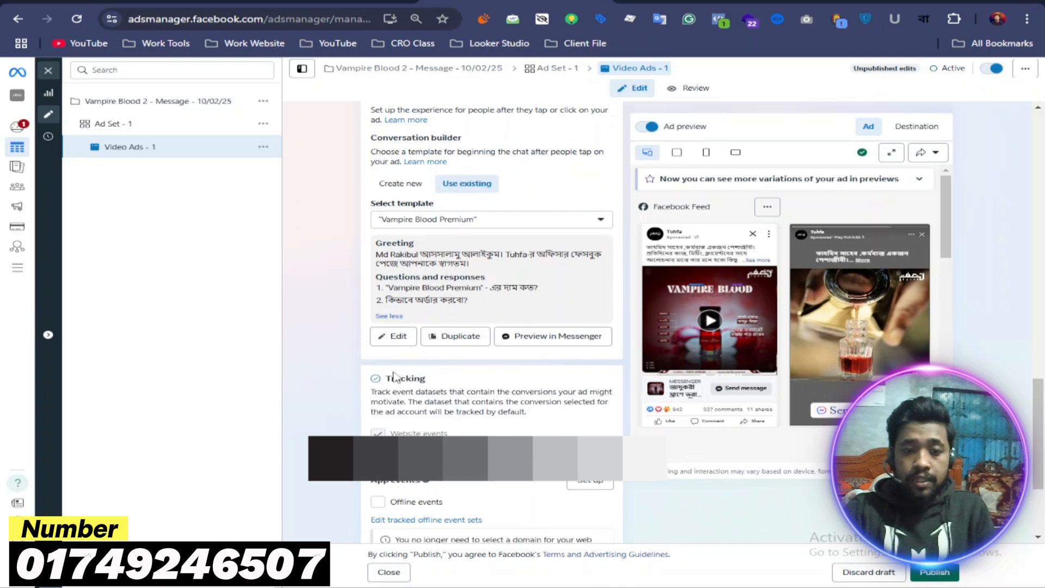
left_click(400, 346)
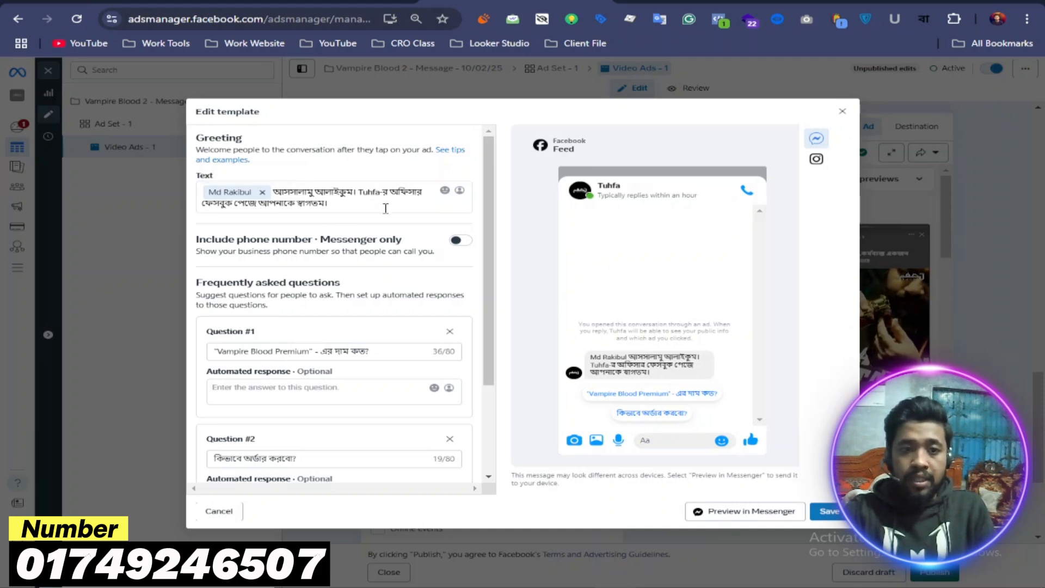
scroll(386, 209, "down", 3)
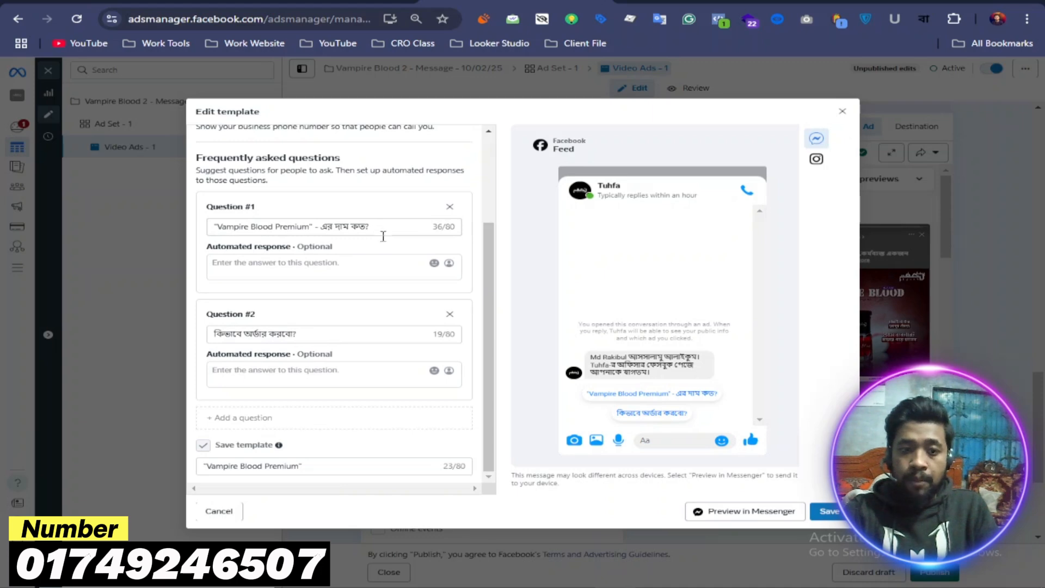
left_click(281, 267)
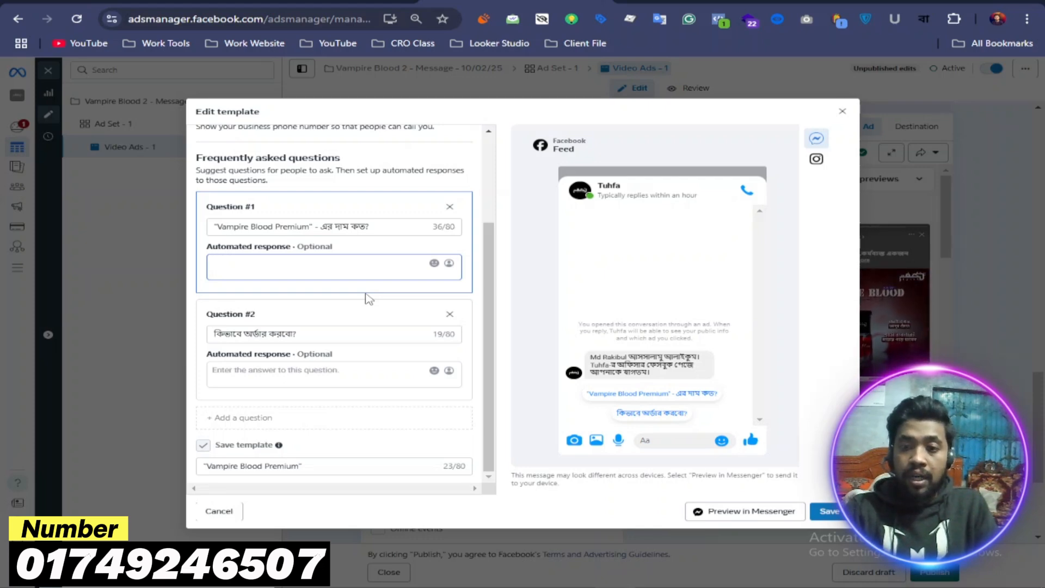
left_click(478, 203)
scroll(476, 205, "up", 3)
scroll(431, 337, "down", 2)
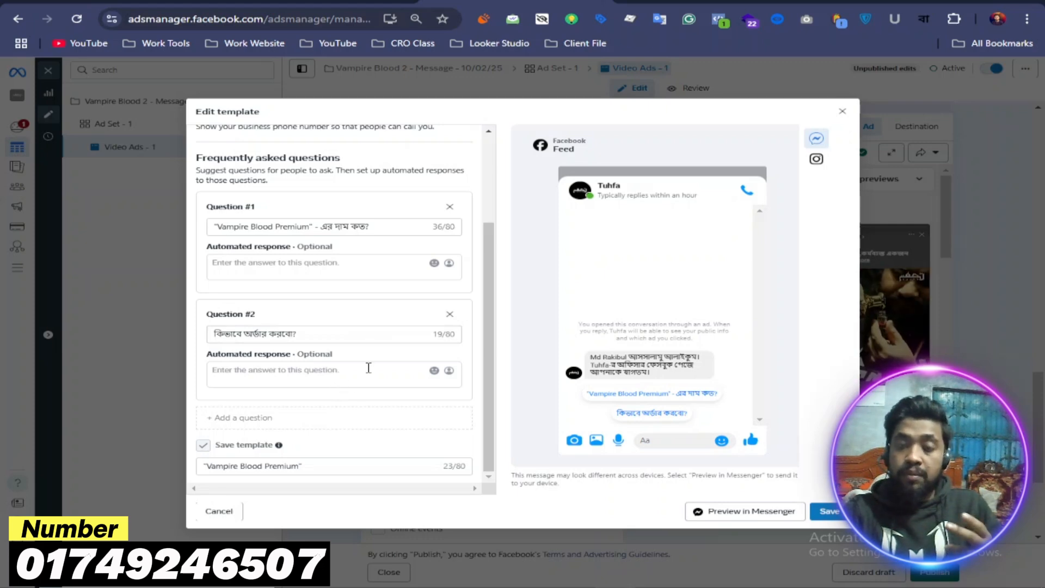
left_click(219, 510)
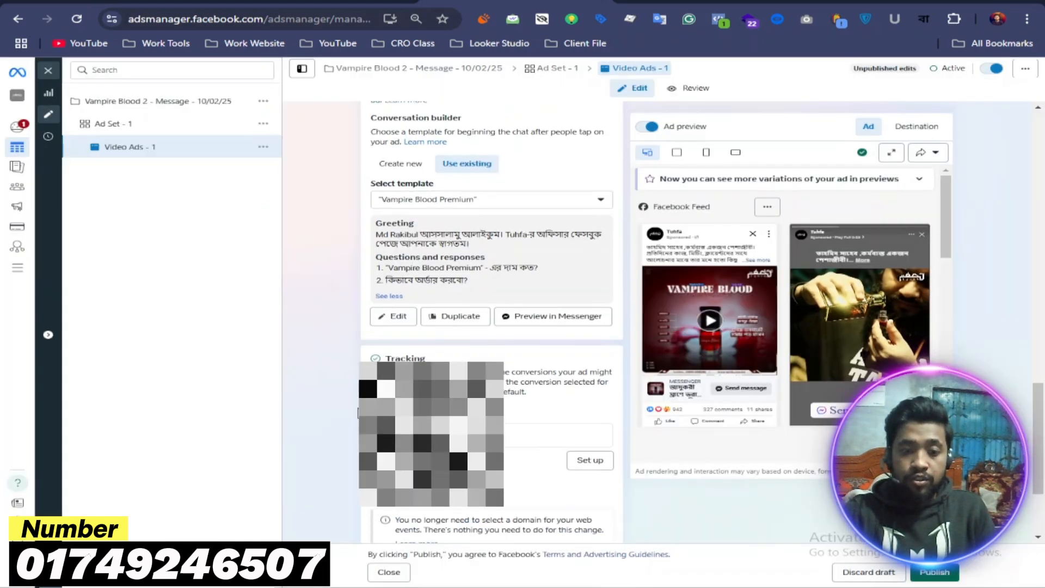
Examine the ad's tracking settings and look back over its conversation builder and Advantage+ creative sections.
scroll(490, 327, "down", 3)
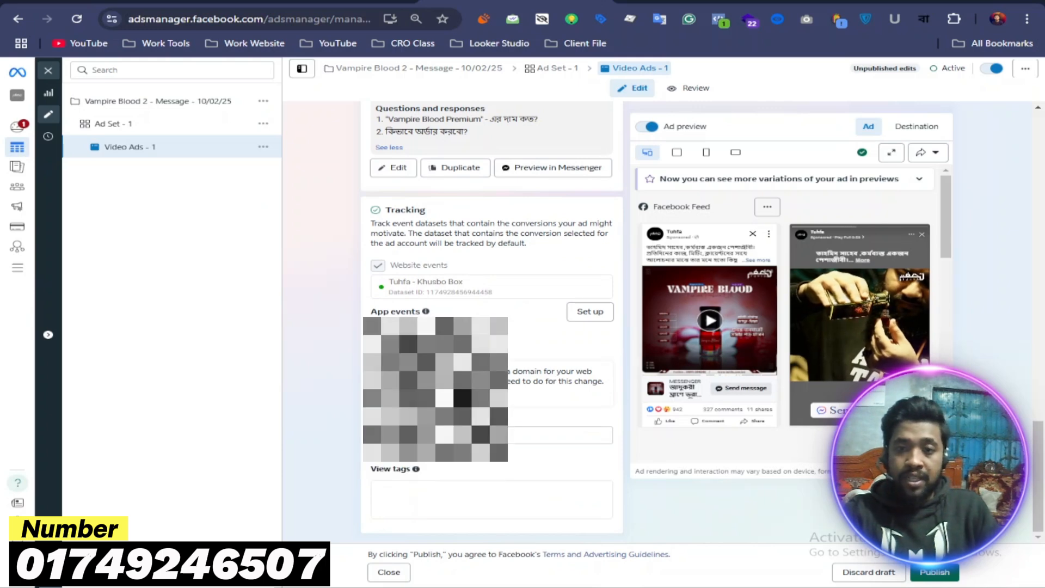
scroll(490, 327, "up", 6)
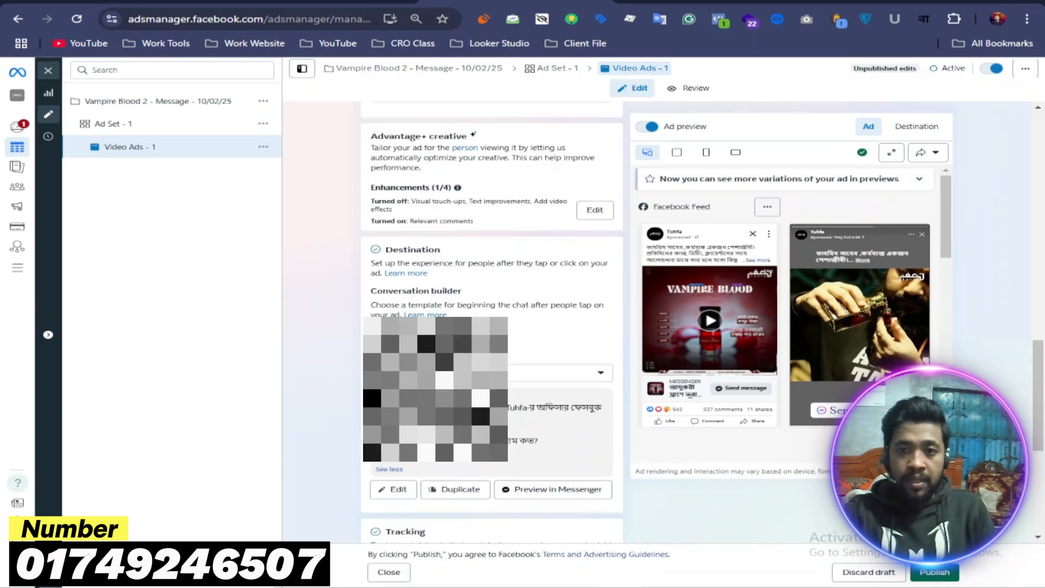
scroll(479, 376, "up", 2)
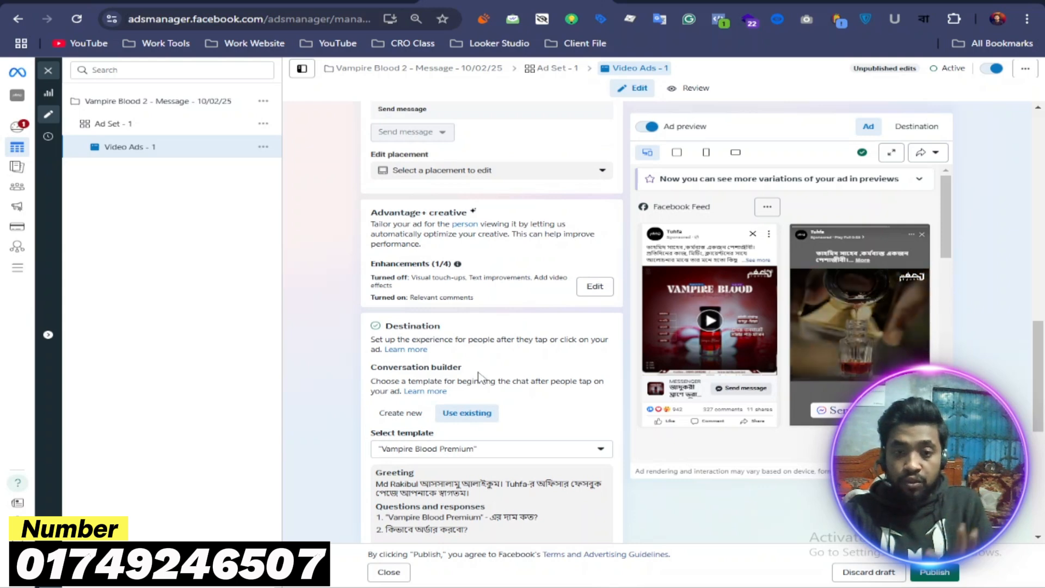
Close the ad editor and break down the Video Ads - 1 results by placement to compare each placement's performance.
left_click(52, 76)
left_click(585, 291)
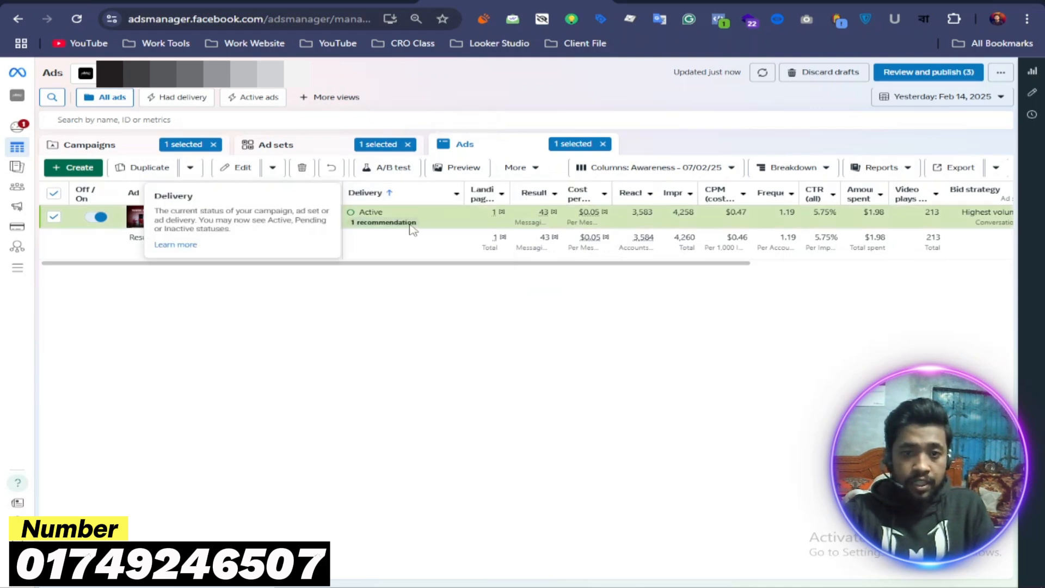
left_click(827, 169)
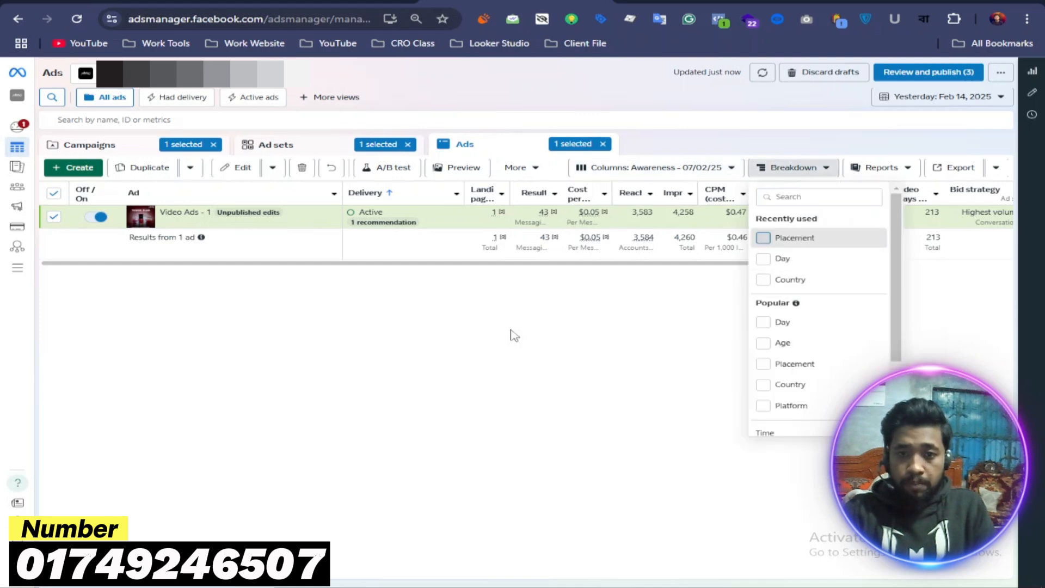
left_click(459, 490)
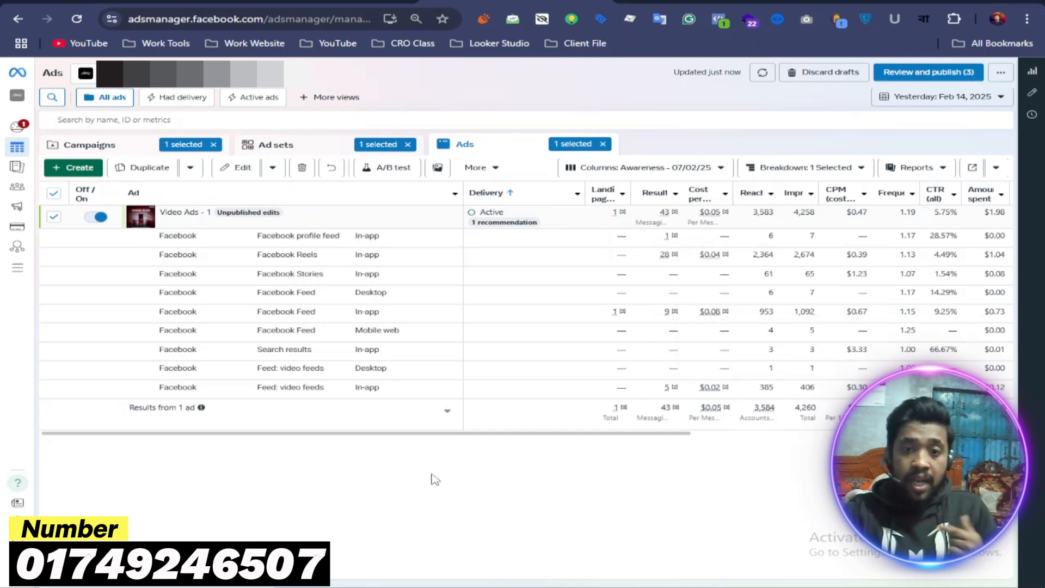
mouse_move(680, 397)
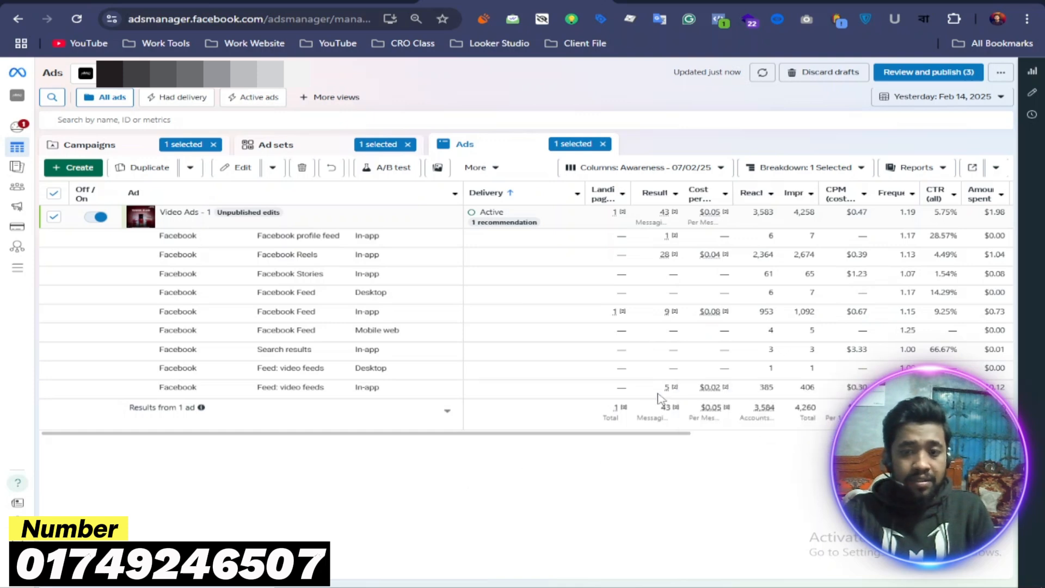